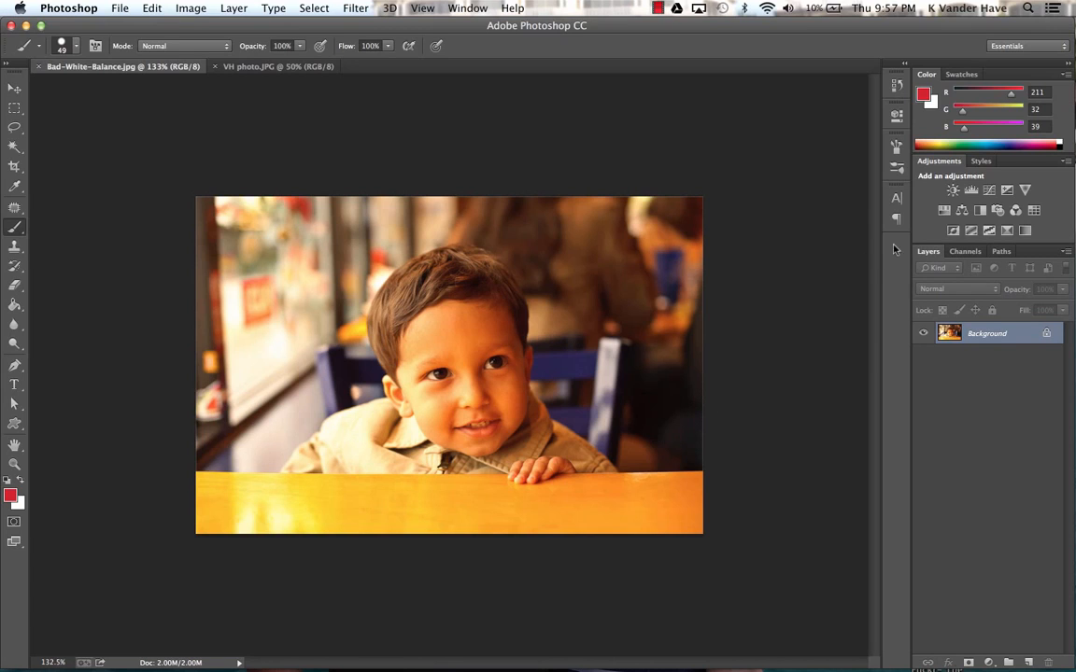
Step: Add a Color Balance adjustment layer and set the midtones to +50 on Yellow–Blue and -35 on Cyan–Red
left_click(961, 211)
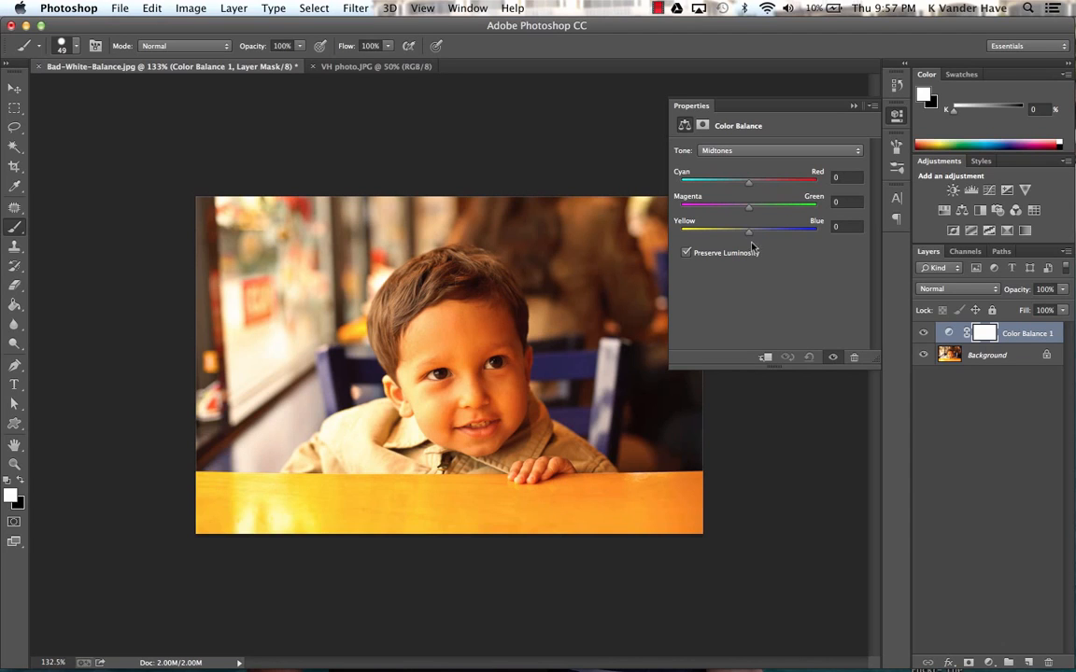
left_click_drag(750, 236, 784, 238)
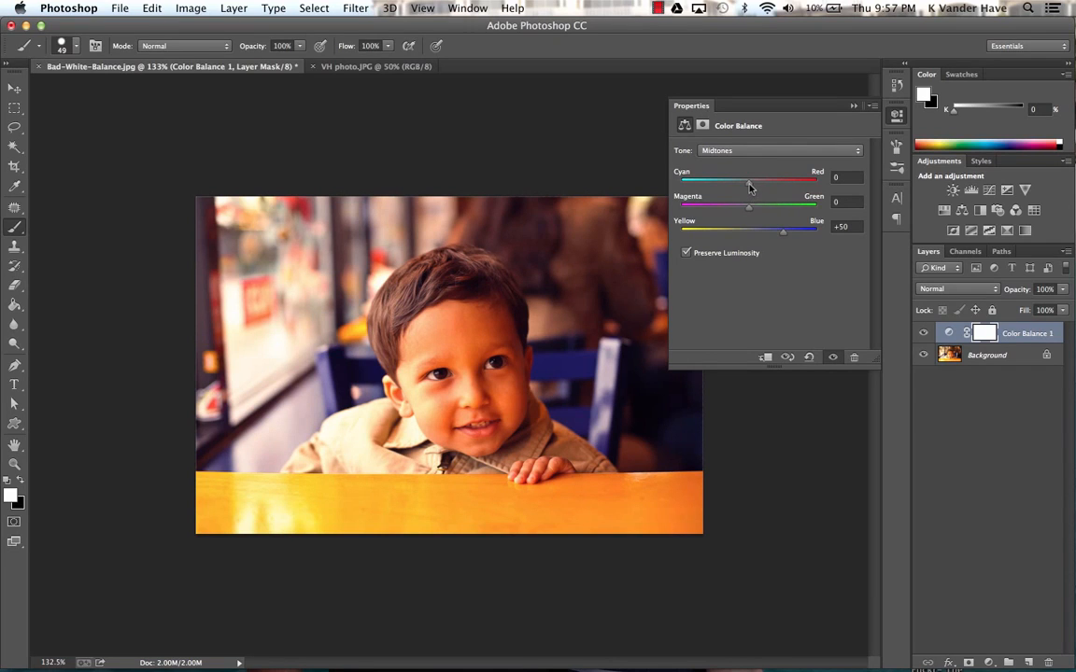
left_click_drag(748, 189, 724, 189)
Step: Compare the photo with and without the Color Balance adjustment, and close its properties
left_click(787, 359)
left_click(787, 359)
left_click(787, 359)
left_click(787, 359)
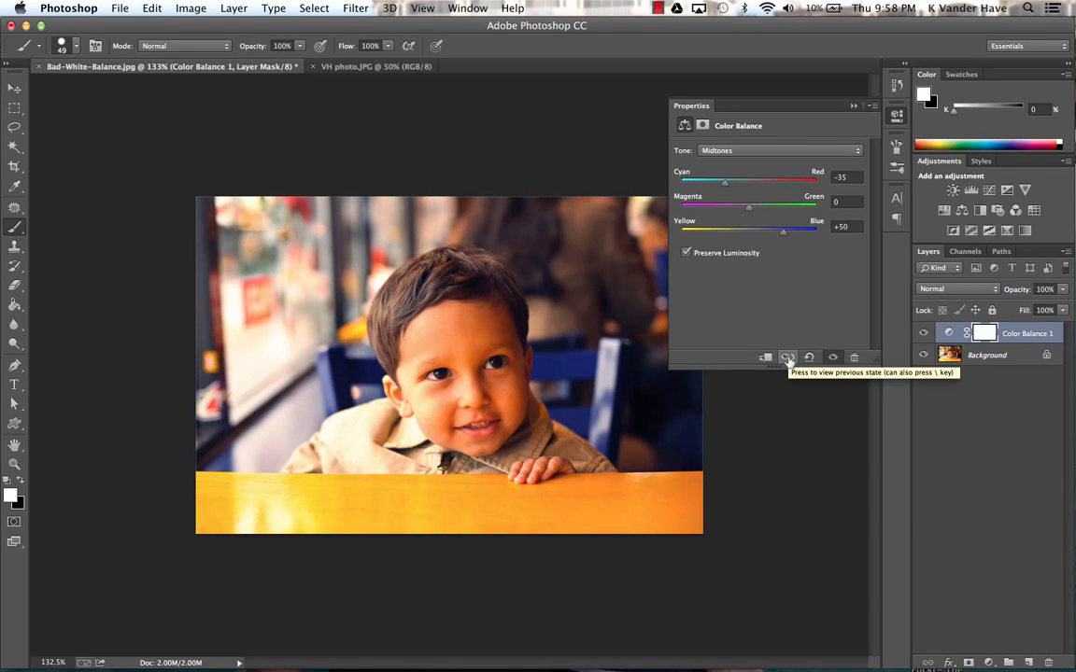
left_click(787, 359)
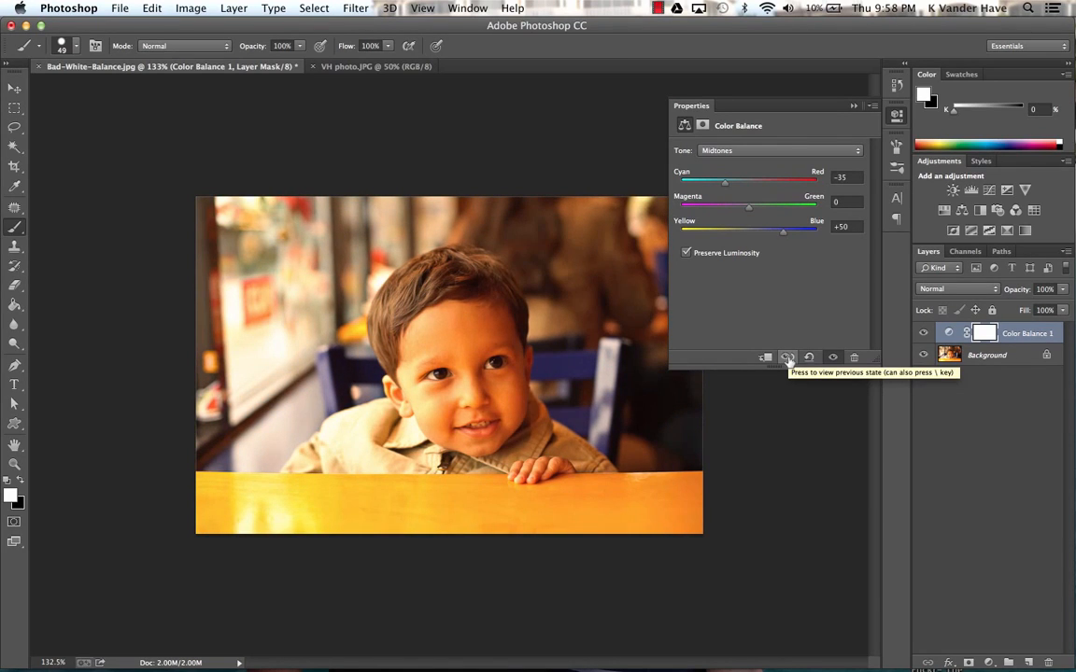
left_click(787, 359)
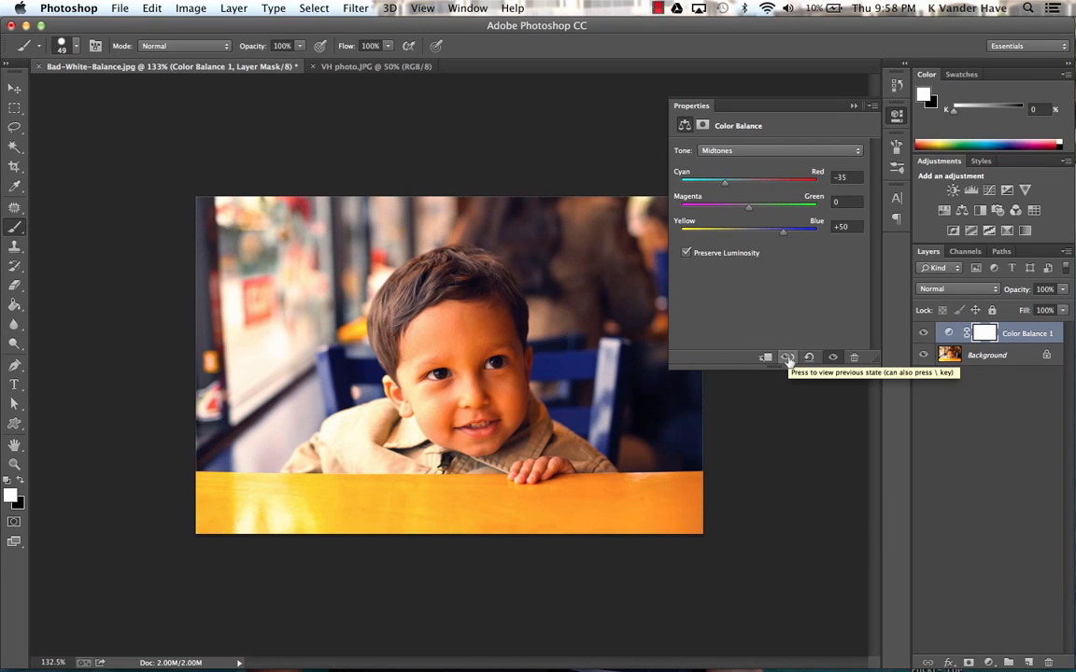
left_click(854, 106)
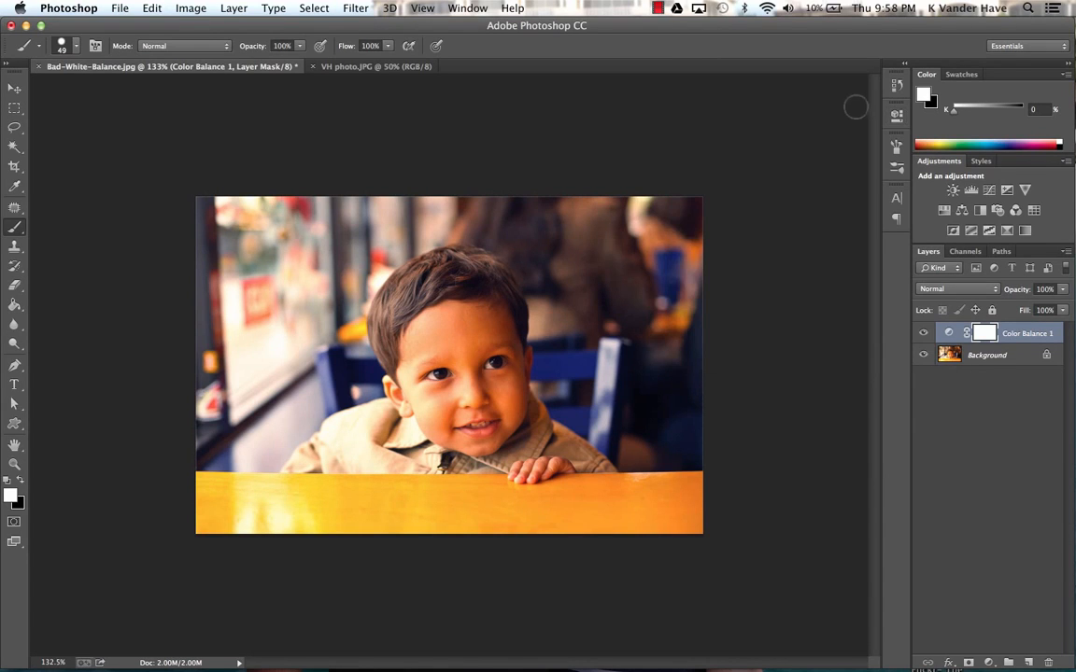
Step: In VH photo.JPG, duplicate the Background layer and name the copy UNSHARP MASK
left_click(377, 68)
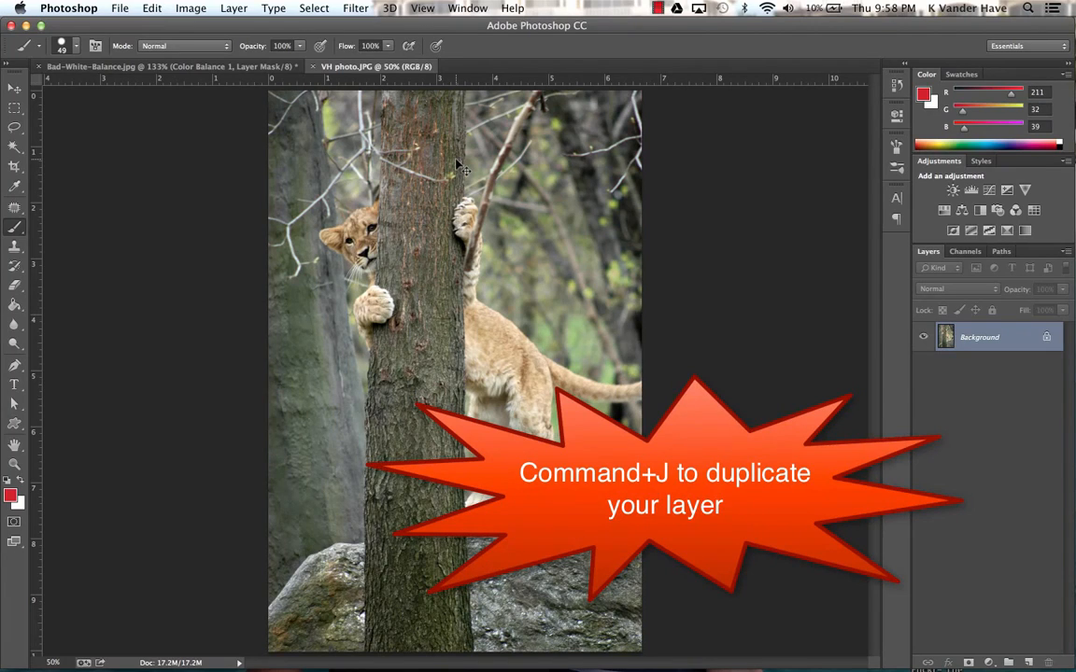
key("super+j")
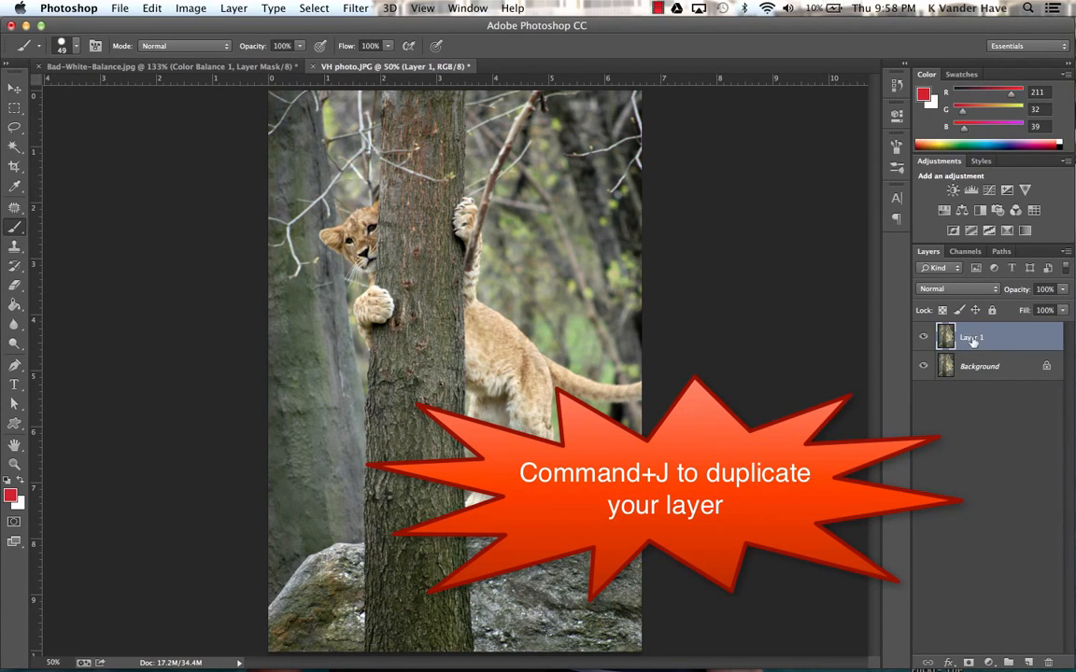
double_click(972, 338)
type("SHA")
key("BackSpace")
key("BackSpace")
key("BackSpace")
type("UNSHARP MASK")
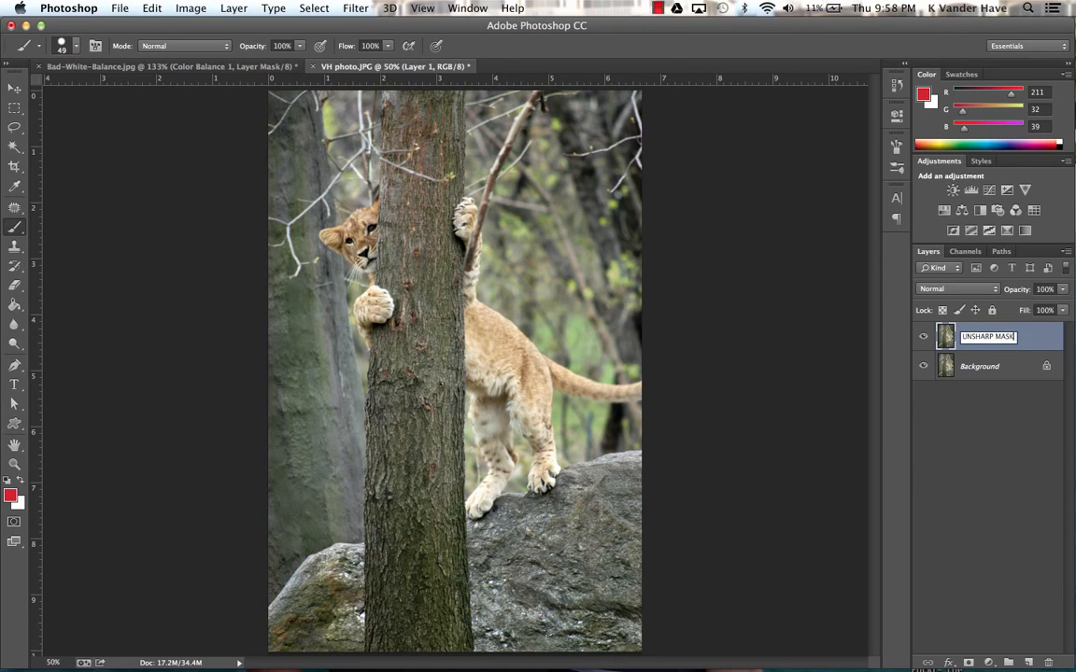
key("Return")
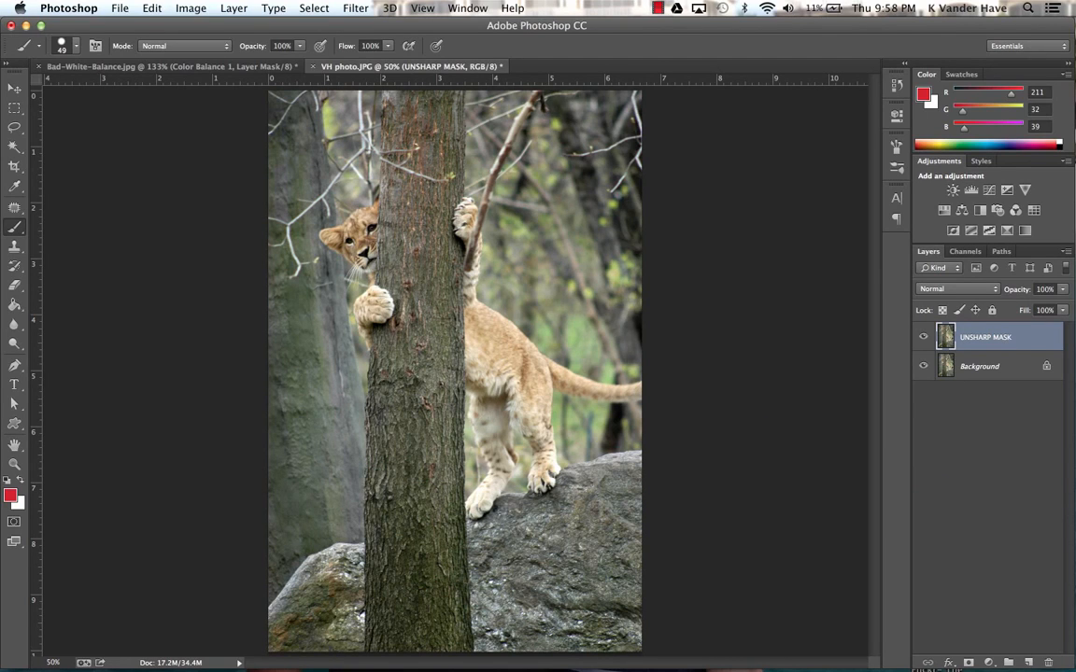
Step: Hide the rulers and open the Unsharp Mask filter for the UNSHARP MASK layer, keeping the lion cub's face in view
key("super+r")
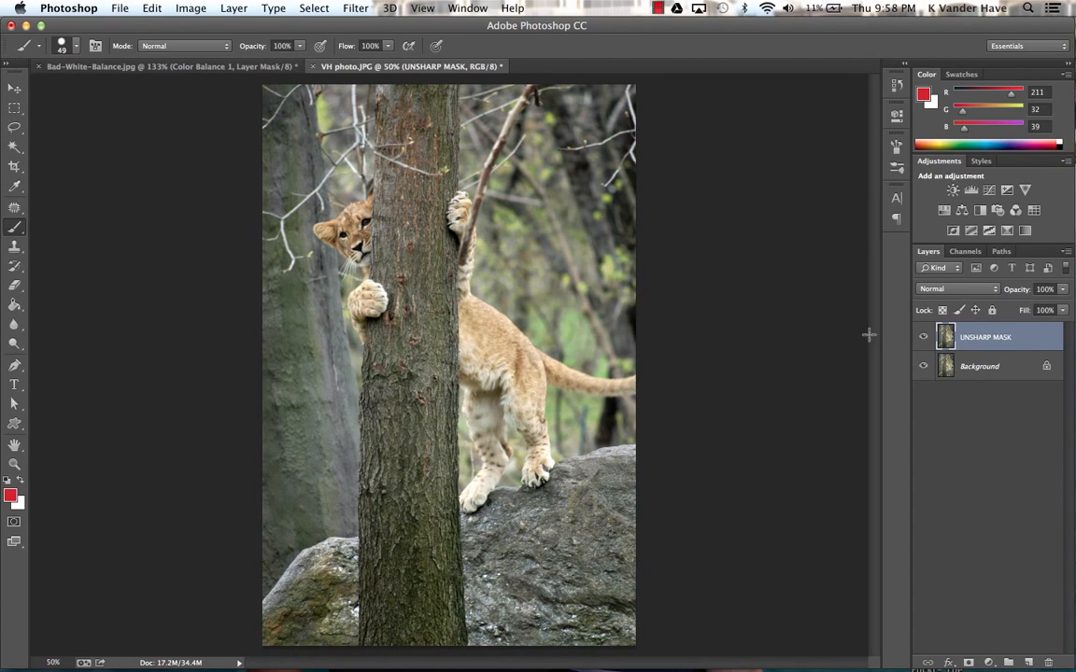
left_click(356, 9)
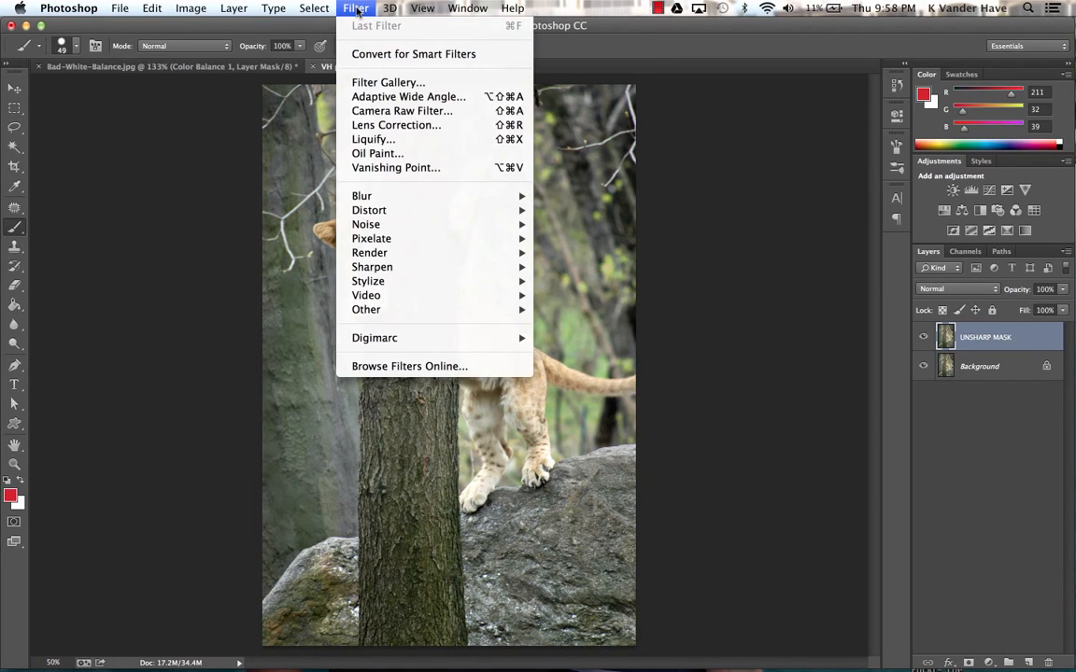
mouse_move(417, 270)
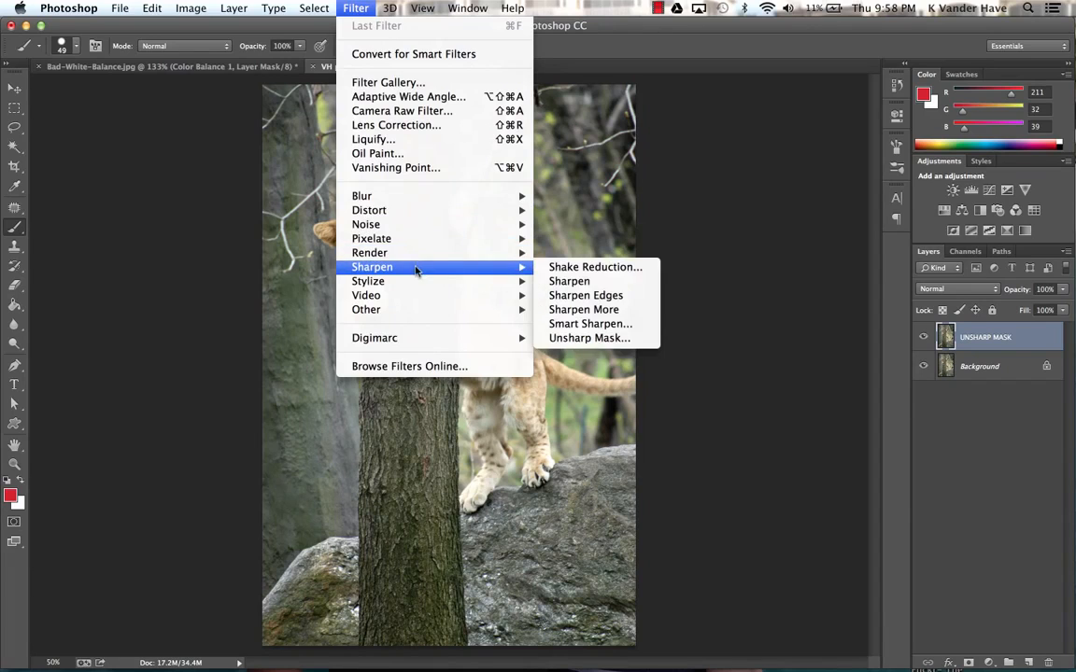
left_click(576, 340)
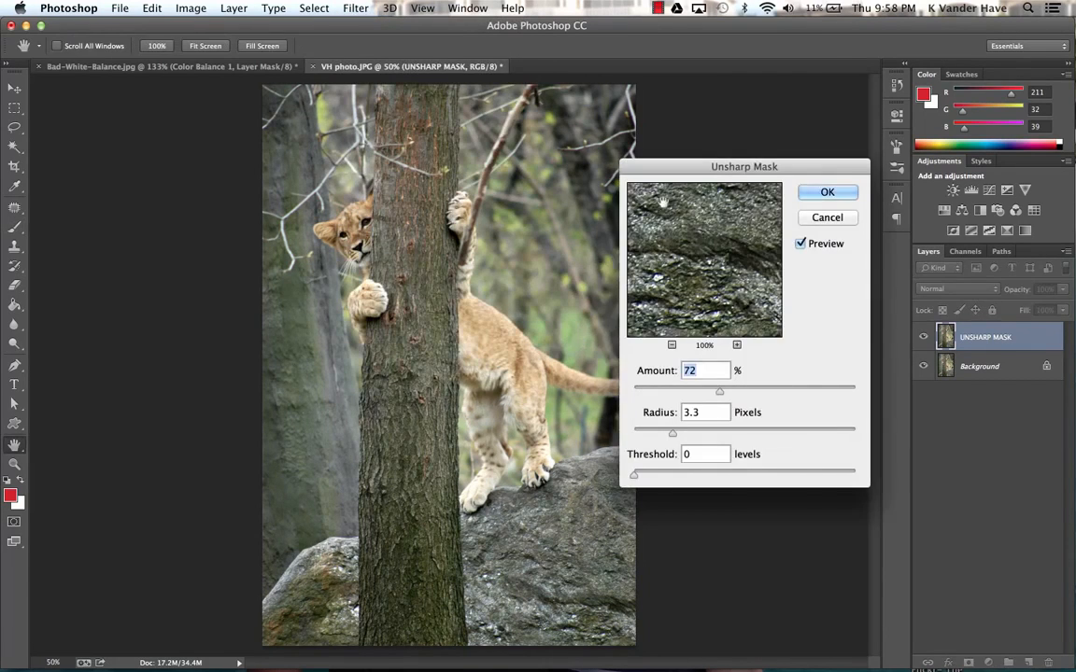
left_click_drag(660, 176, 548, 137)
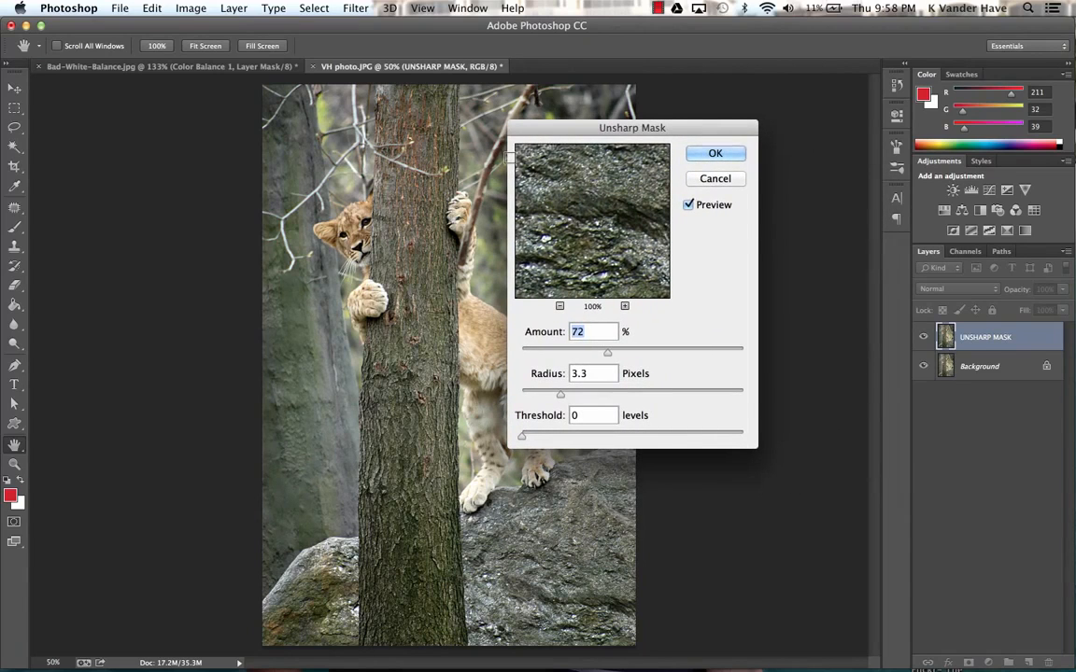
key("alt")
scroll(358, 229, "up", 3)
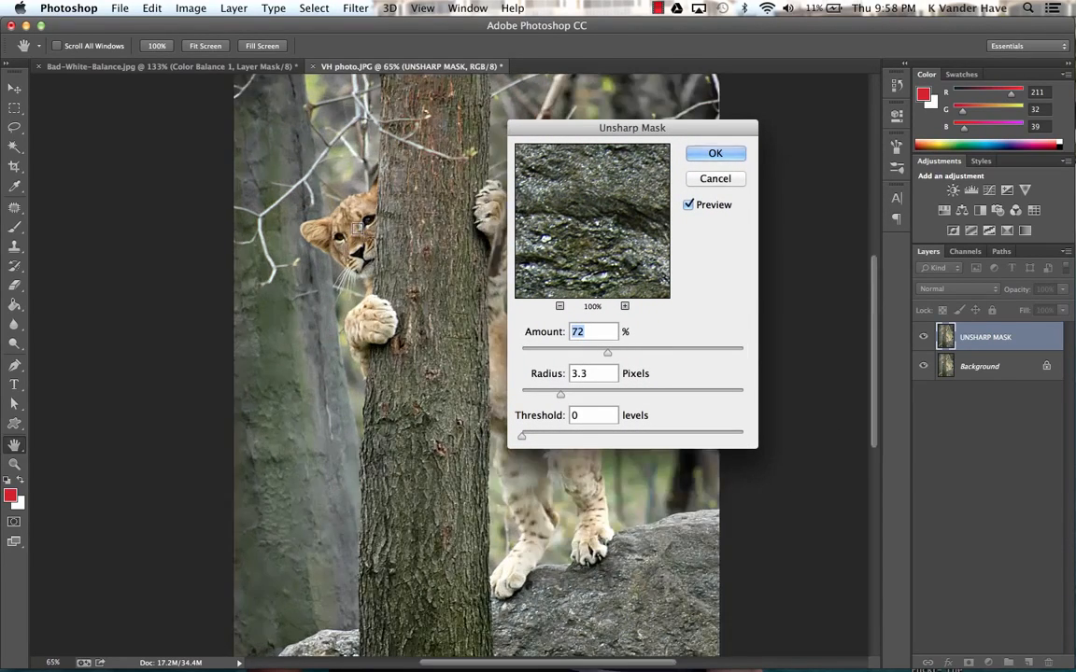
scroll(396, 225, "up", 10)
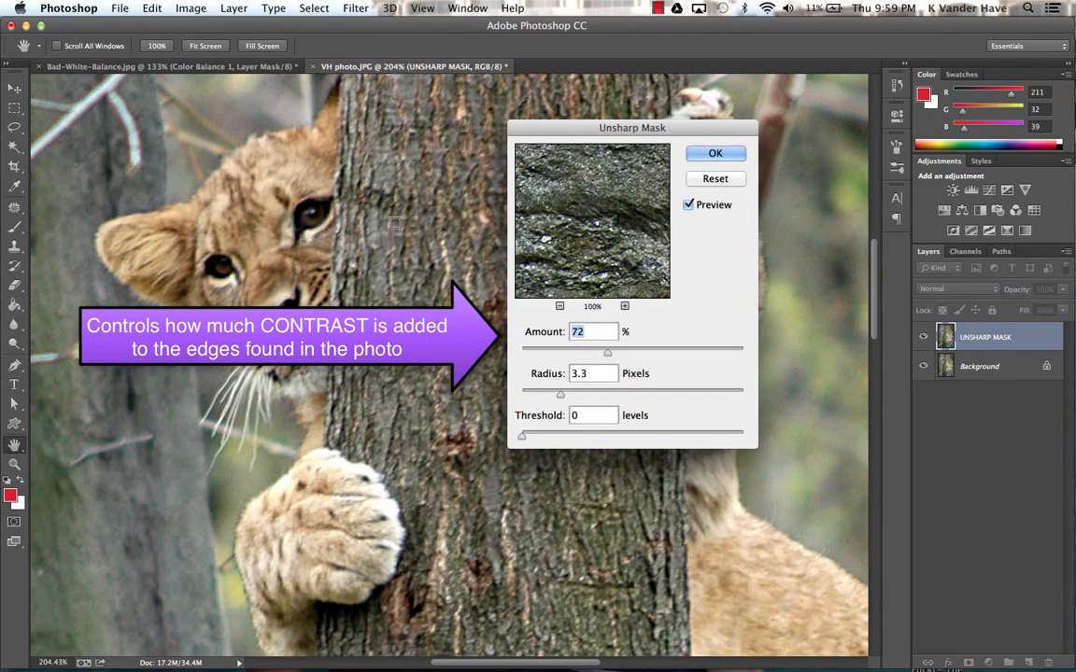
left_click(396, 224, "alt")
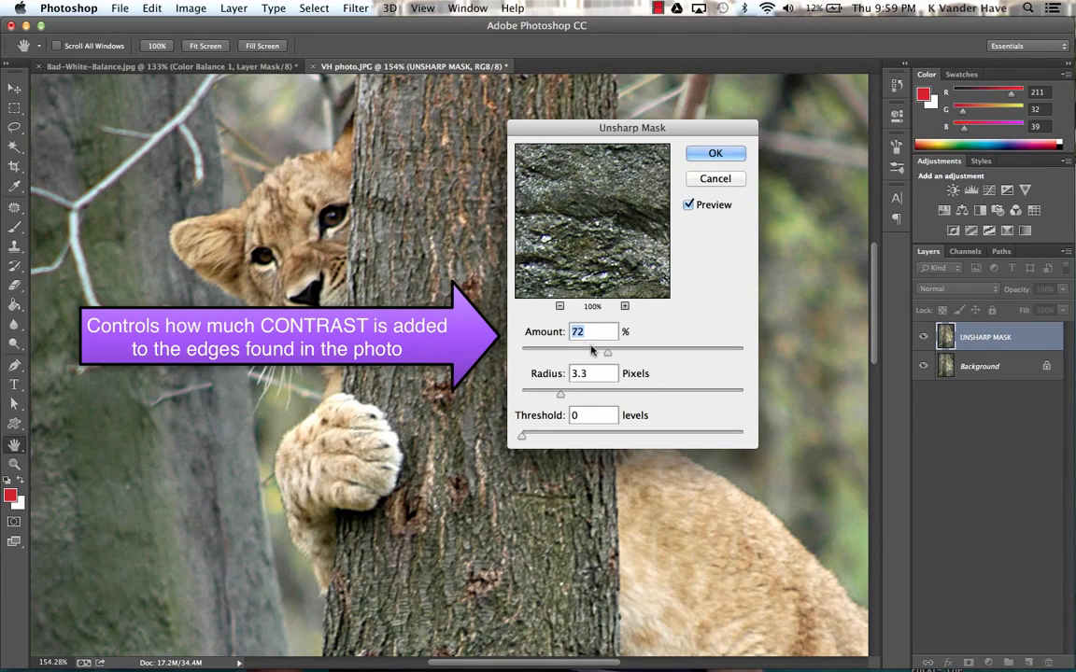
Step: Set the Unsharp Mask amount to 18% and the radius to 1.6 pixels
left_click_drag(607, 353, 540, 356)
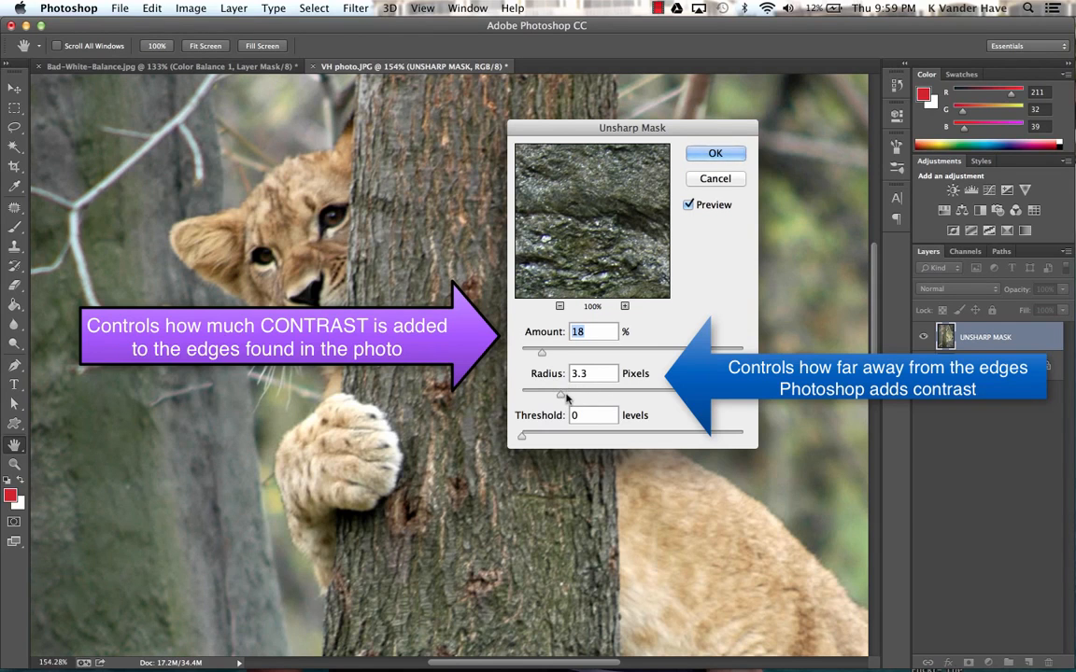
left_click_drag(560, 399, 543, 398)
left_click_drag(543, 397, 539, 395)
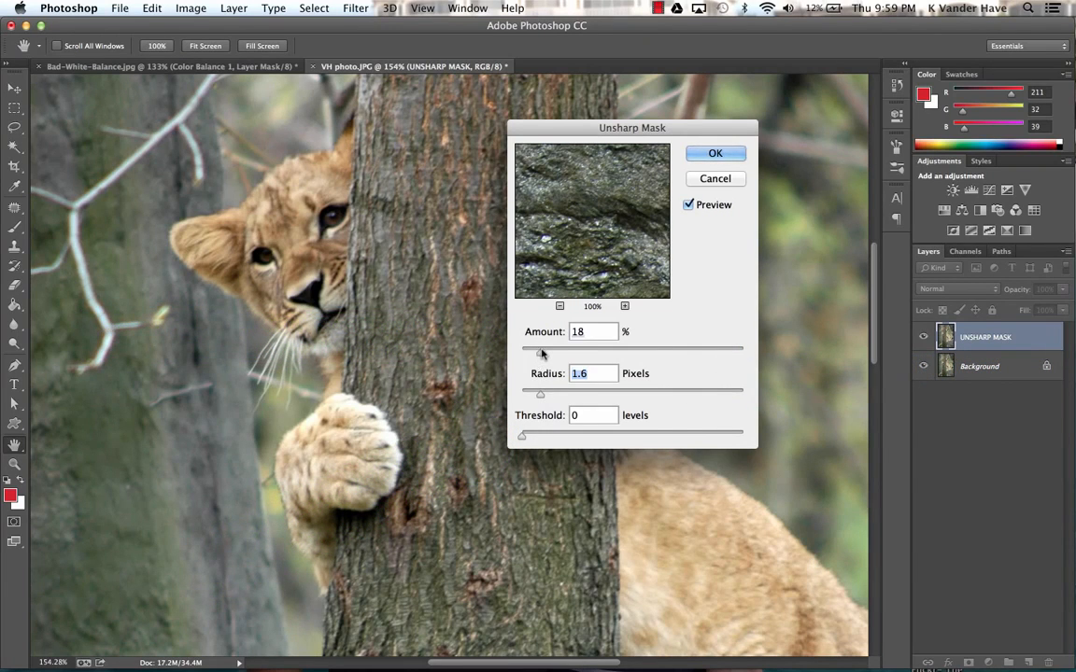
Step: Raise the sharpening amount to 53% and compare the photo with the filter preview off and on
left_click_drag(541, 353, 583, 357)
left_click(688, 205)
left_click(689, 205)
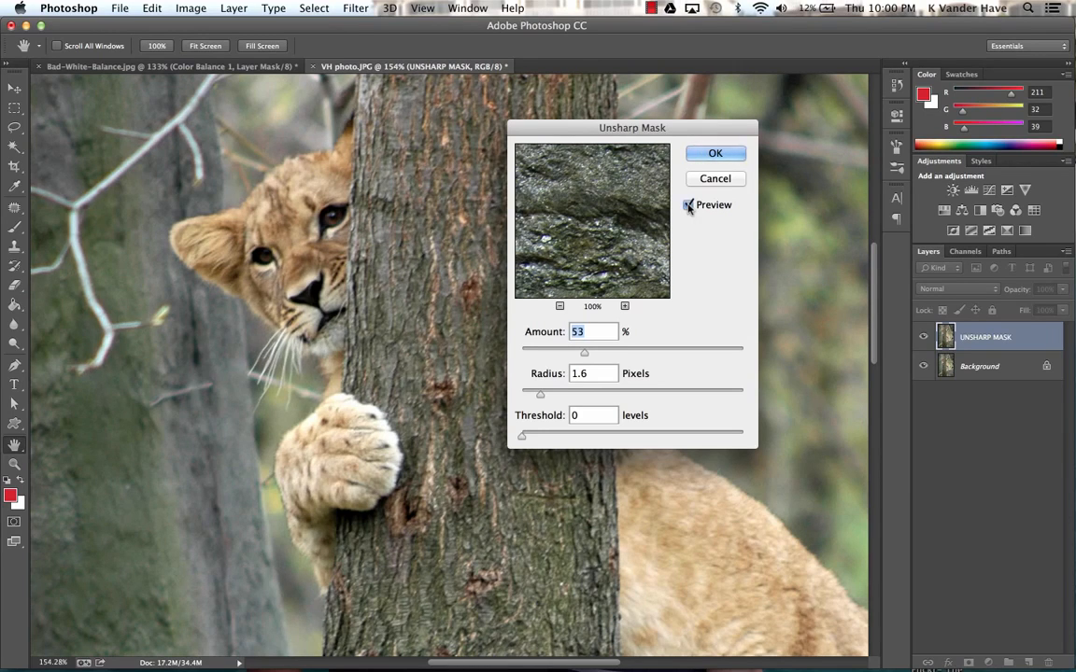
left_click(688, 205)
left_click(688, 205)
Step: Try an extreme sharpening amount of 262% and compare it with the unfiltered photo
left_click_drag(581, 352, 716, 354)
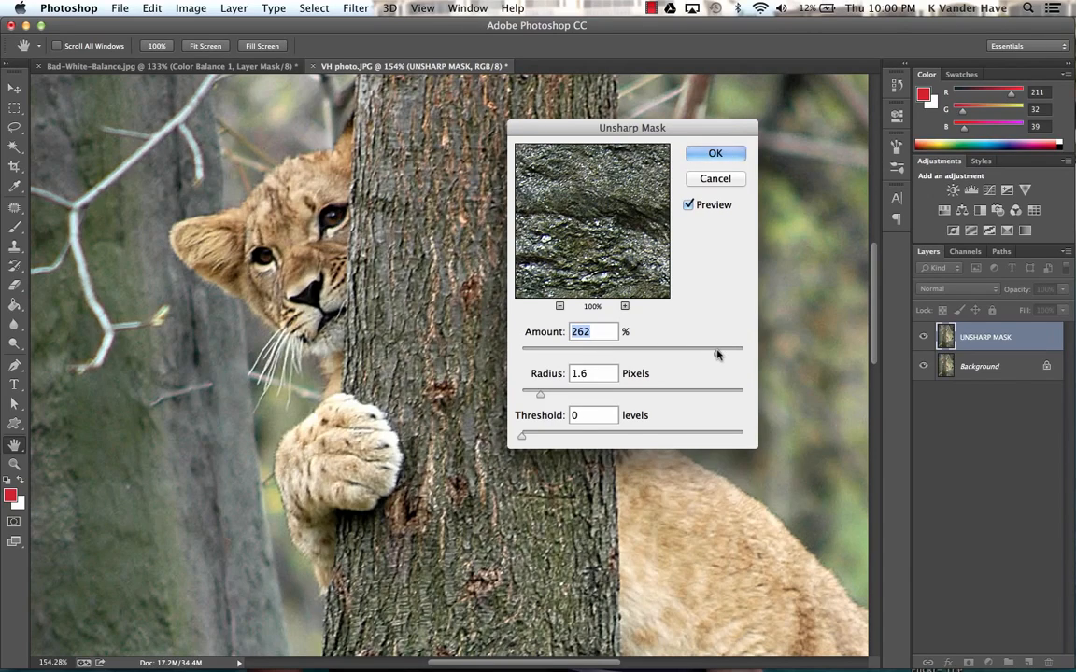
left_click(688, 205)
left_click(688, 206)
Step: Set the sharpening amount to 59%, increase the radius slightly, and apply the Unsharp Mask filter
left_click_drag(716, 353, 591, 353)
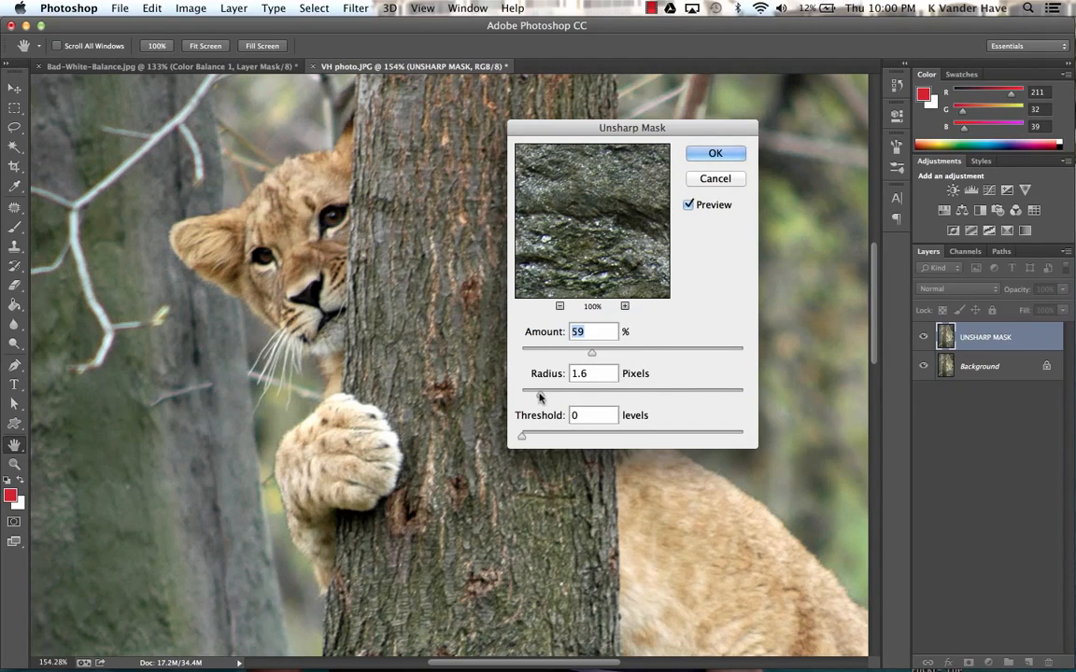
mouse_move(540, 394)
left_mouse_down()
mouse_move(689, 399)
mouse_move(543, 393)
left_mouse_up()
left_click(713, 153)
key("b")
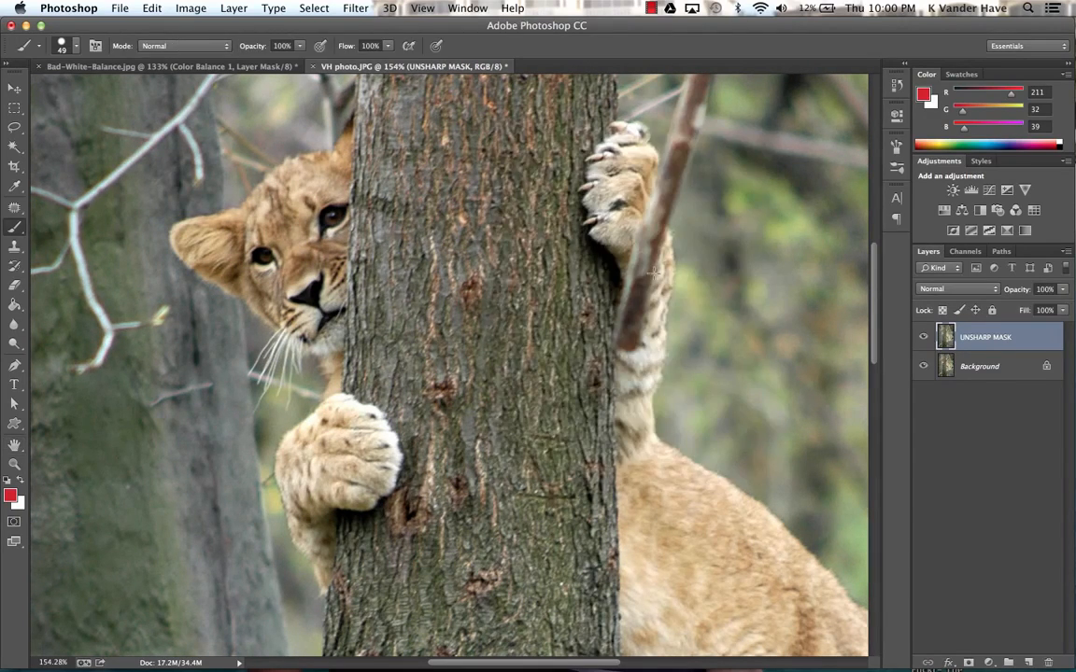
Step: Compare the photo with the UNSHARP MASK layer hidden and shown
scroll(620, 296, "down", 5)
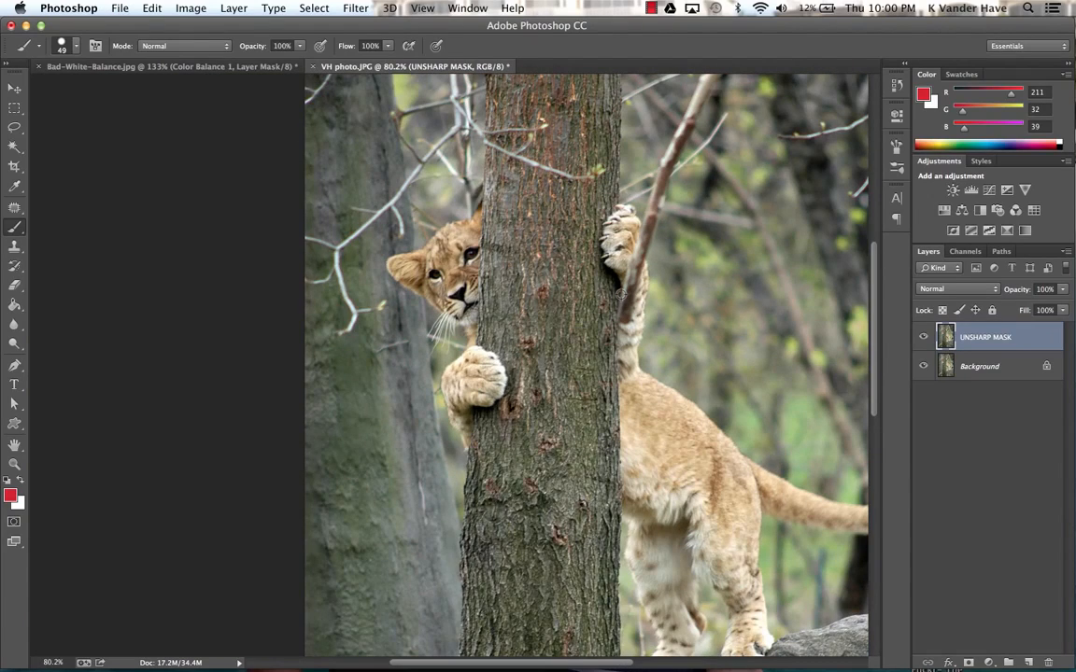
scroll(620, 295, "down", 2)
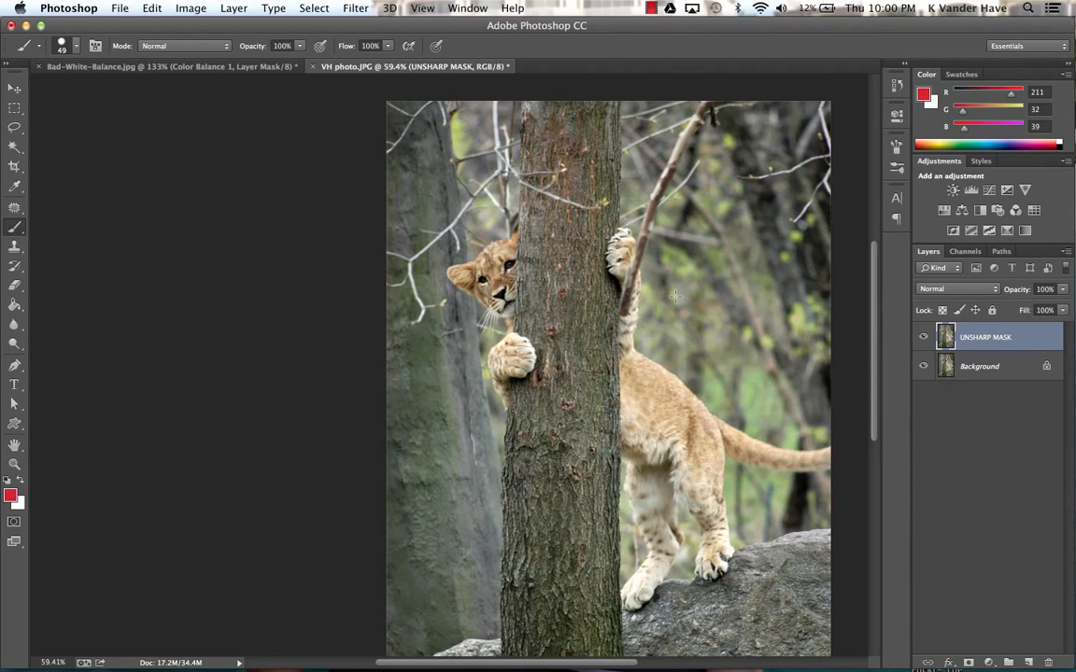
left_click(925, 340)
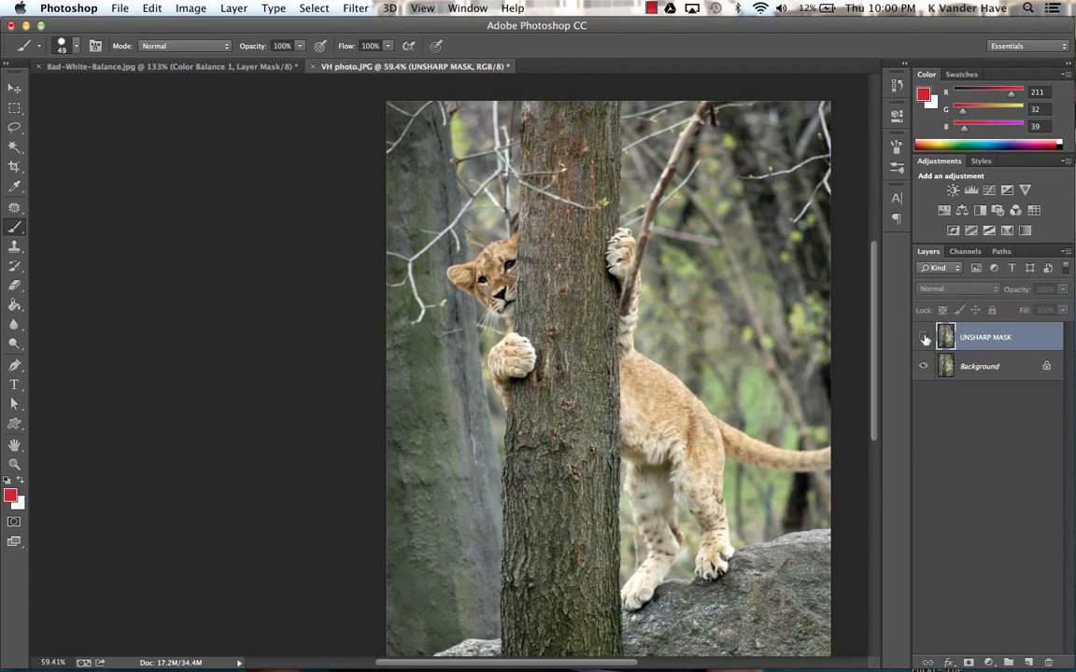
left_click(925, 340)
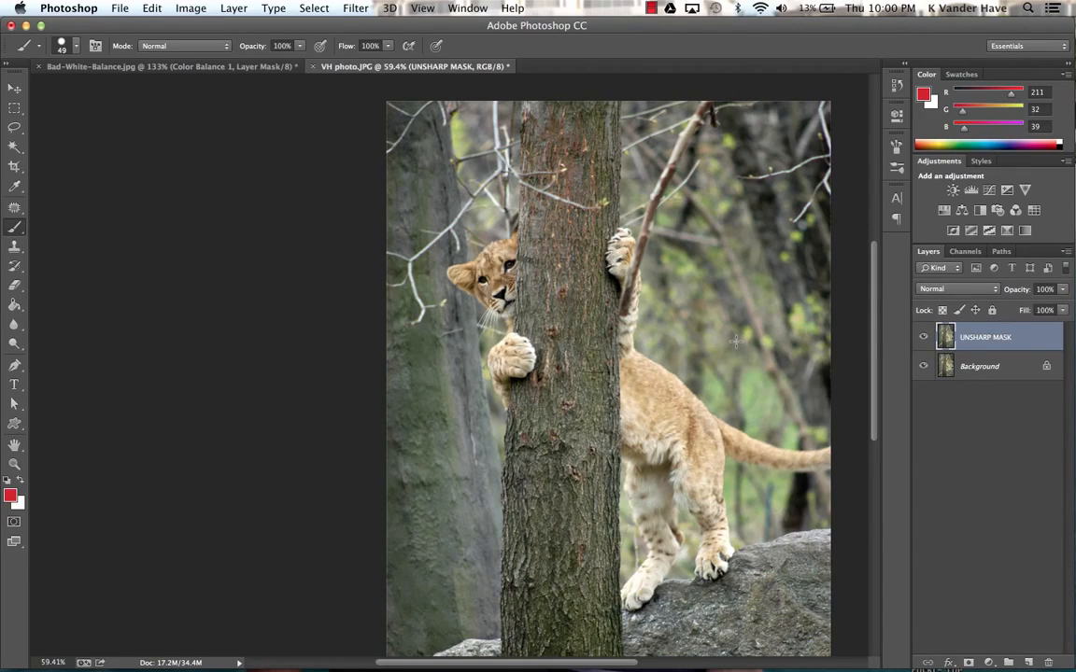
left_click(651, 7)
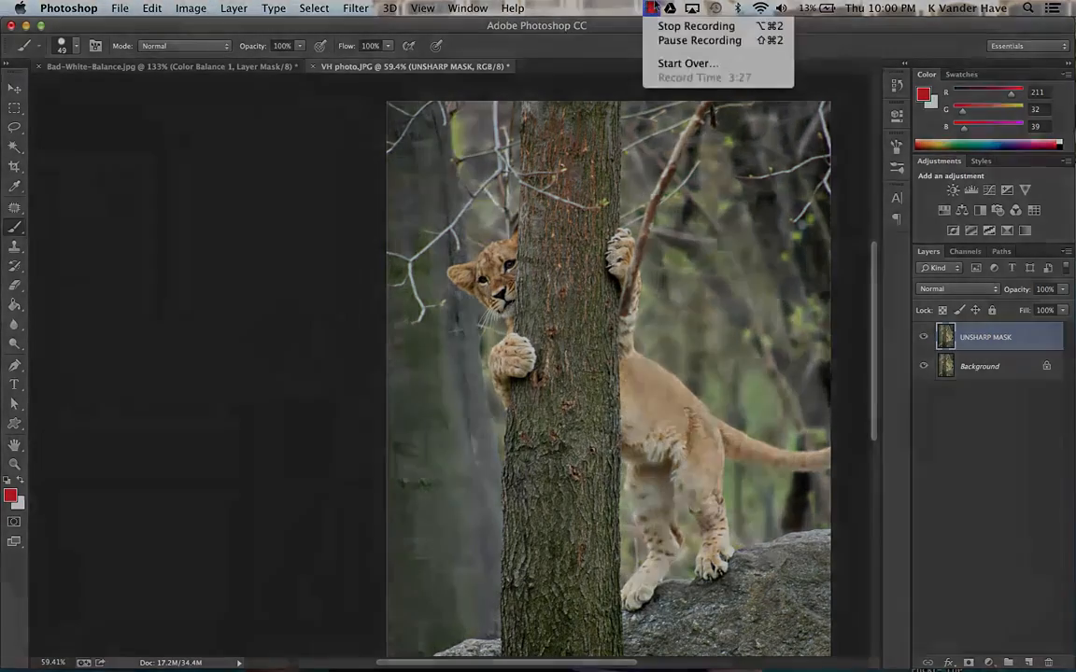